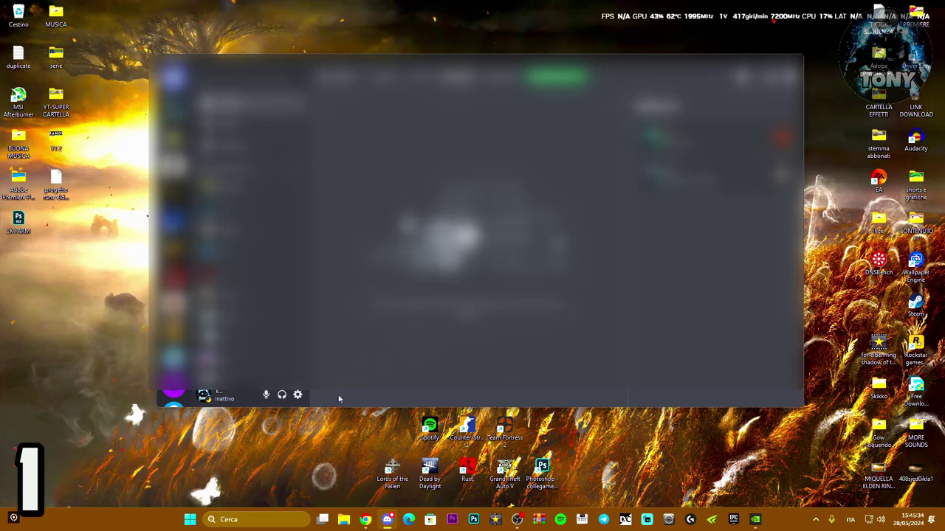
Open the Voce e video section of Discord's user settings
{"action": "left_click", "coordinate": [298, 396]}
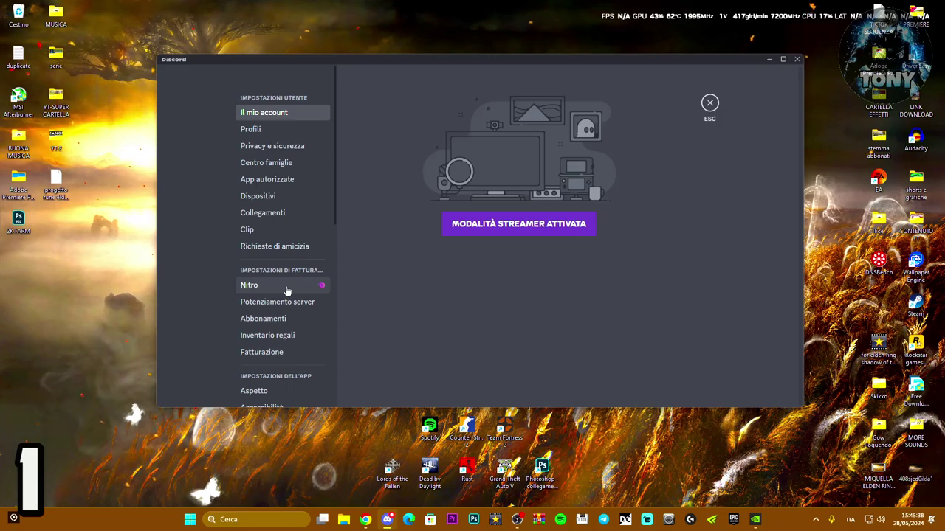
{"action": "scroll", "coordinate": [289, 293], "scroll_direction": "down", "scroll_amount": 3}
{"action": "left_click", "coordinate": [261, 227]}
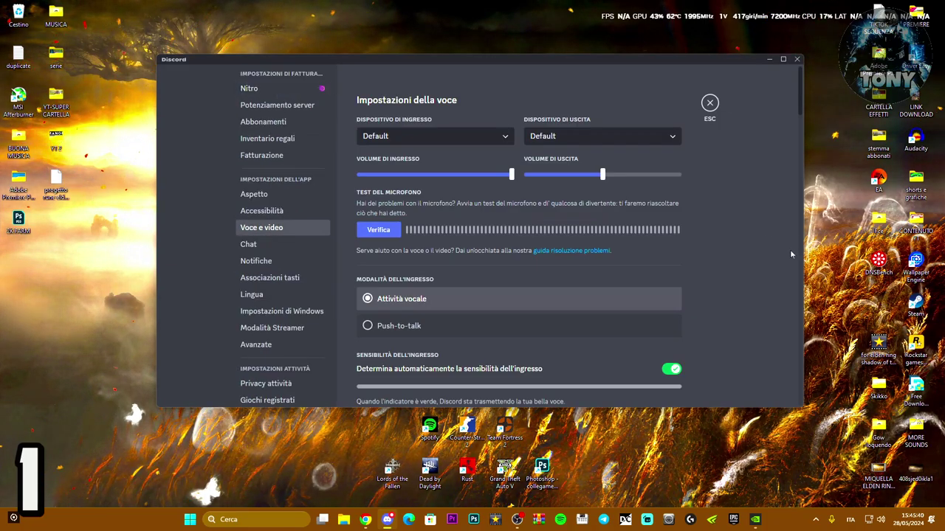
Turn on the screen-sharing option "Utilizza la nostra tecnologia più avanzata per condividere lo schermo"
{"action": "scroll", "coordinate": [782, 251], "scroll_direction": "down", "scroll_amount": 10}
{"action": "scroll", "coordinate": [768, 251], "scroll_direction": "down", "scroll_amount": 4}
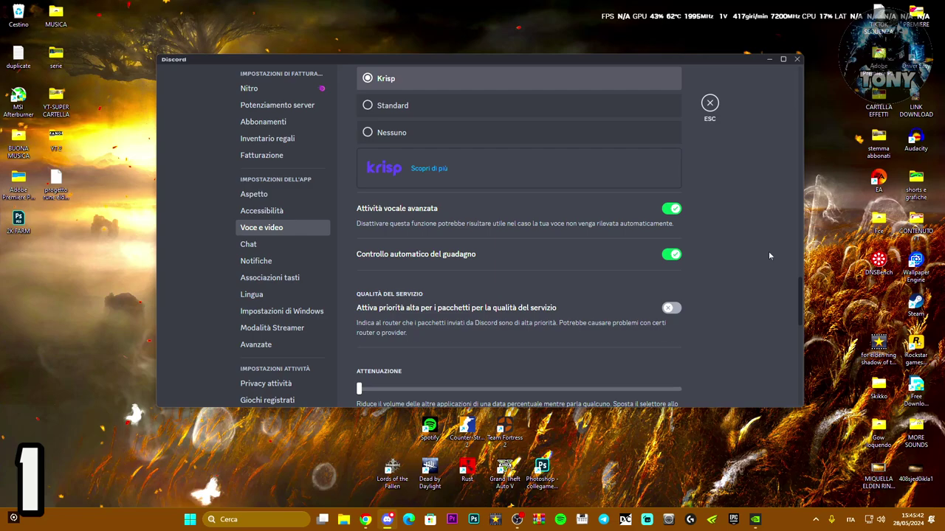
{"action": "scroll", "coordinate": [769, 251], "scroll_direction": "up", "scroll_amount": 4}
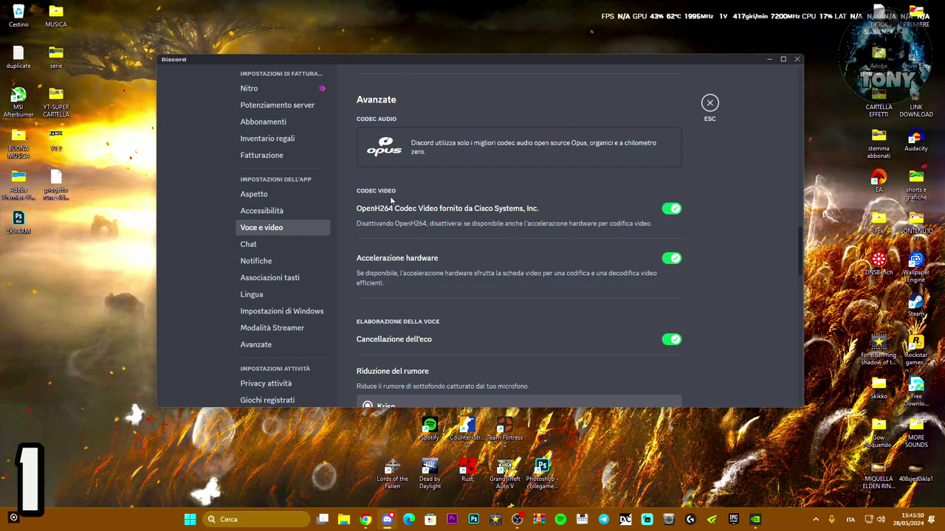
{"action": "scroll", "coordinate": [716, 280], "scroll_direction": "down", "scroll_amount": 5}
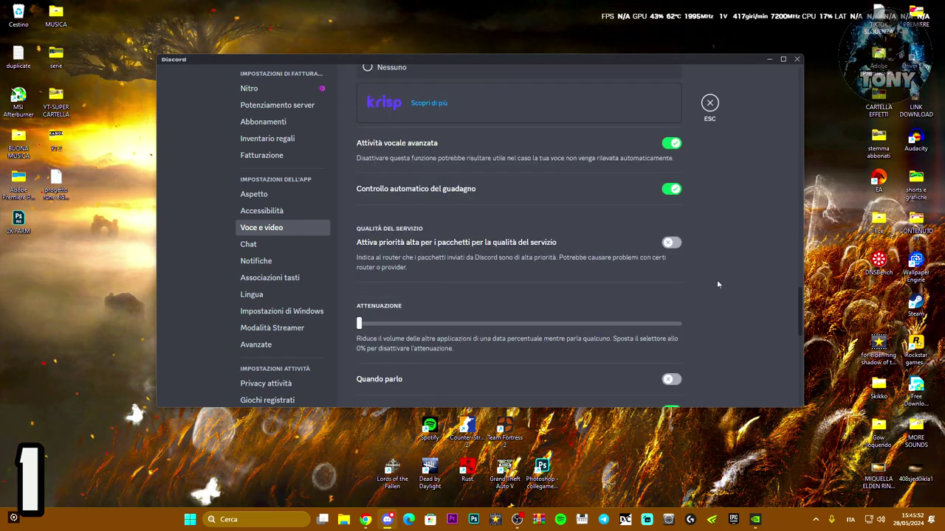
{"action": "scroll", "coordinate": [717, 284], "scroll_direction": "down", "scroll_amount": 5}
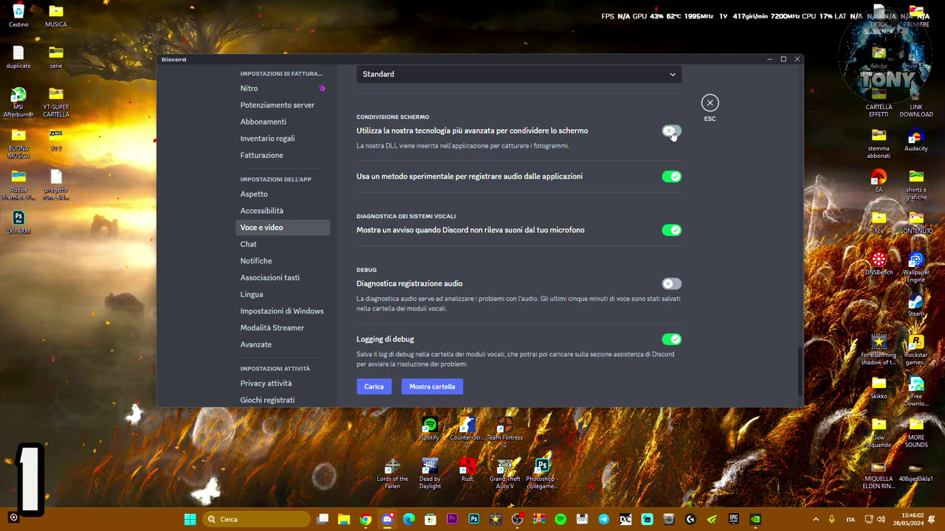
{"action": "left_click", "coordinate": [670, 132]}
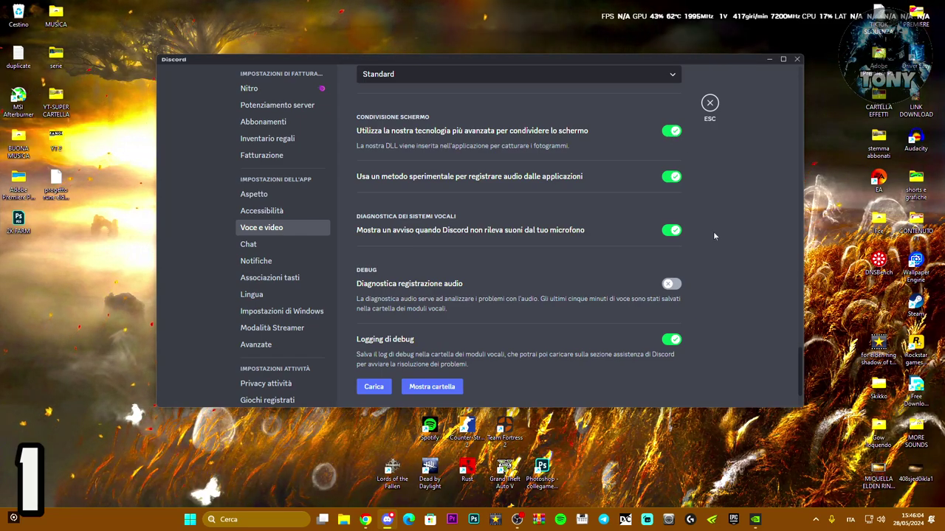
Close the Discord window and quit the copy still running in the background
{"action": "left_click", "coordinate": [800, 62]}
{"action": "left_click", "coordinate": [816, 519]}
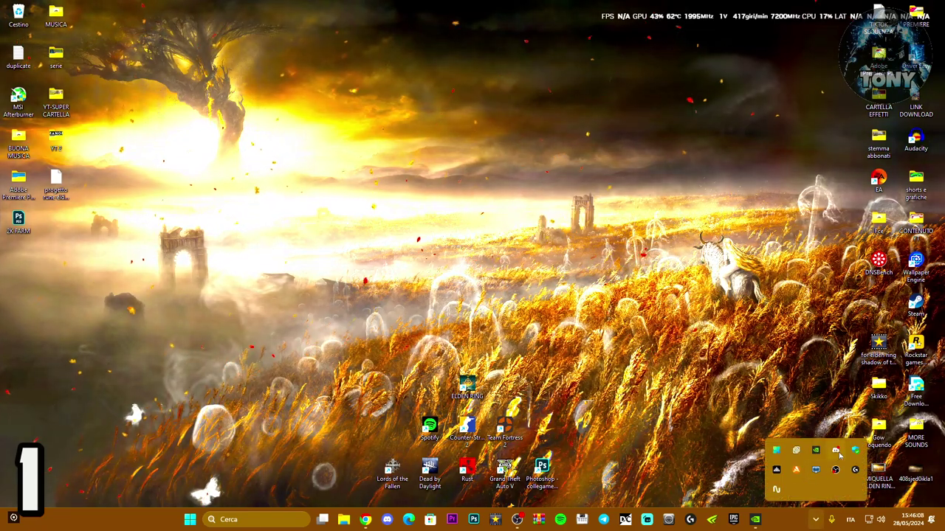
{"action": "right_click", "coordinate": [854, 450]}
{"action": "left_click", "coordinate": [875, 443]}
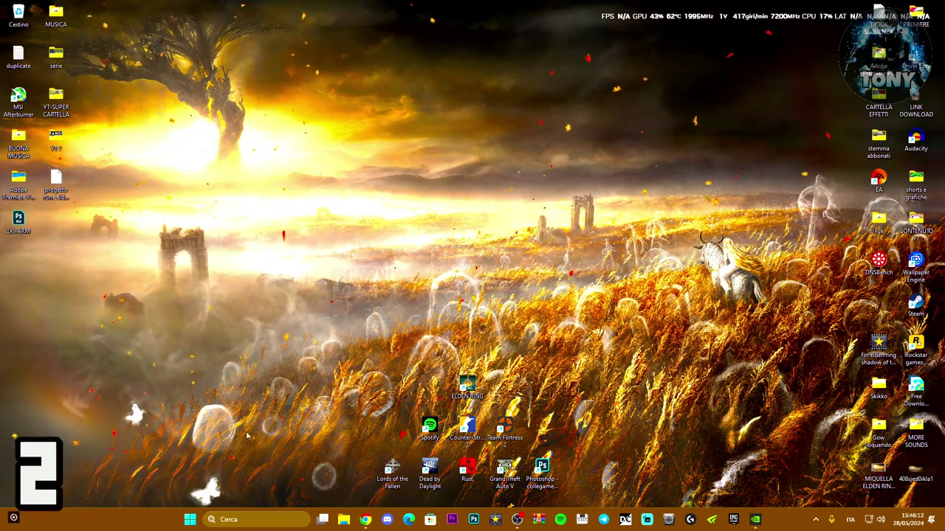
Open the Windows Esegui dialog and run %appdata% to show the Roaming folder
{"action": "key", "text": "super"}
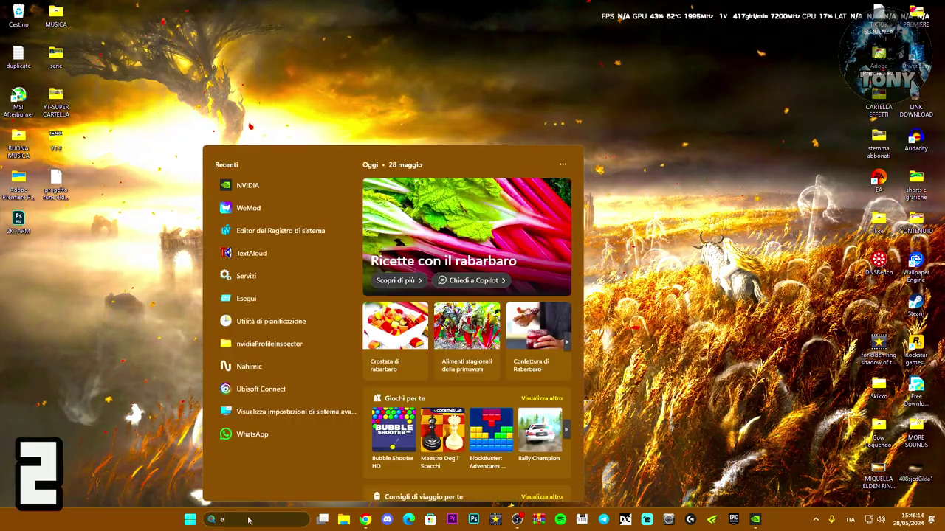
{"action": "type", "text": "esegui"}
{"action": "key", "text": "Return"}
{"action": "left_click_drag", "start_coordinate": [99, 414], "coordinate": [425, 272]}
{"action": "left_click", "coordinate": [403, 313]}
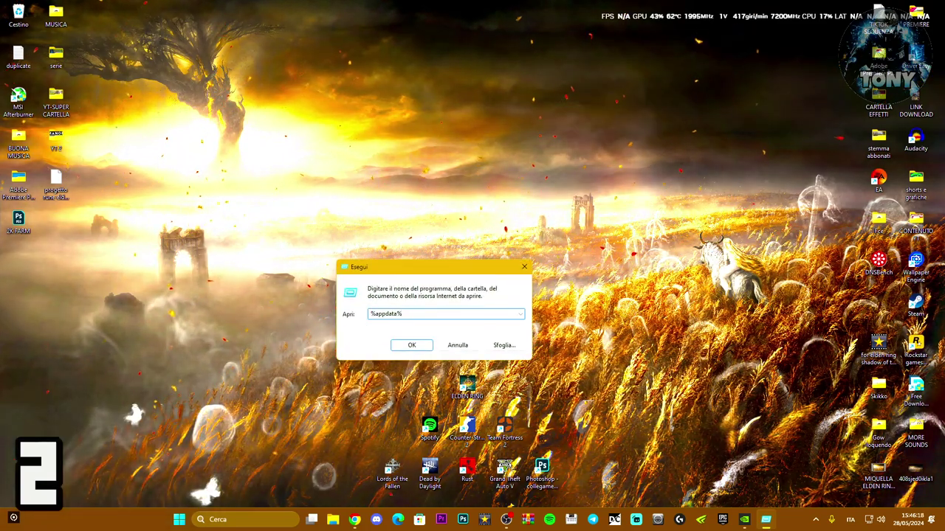
{"action": "left_click", "coordinate": [411, 345]}
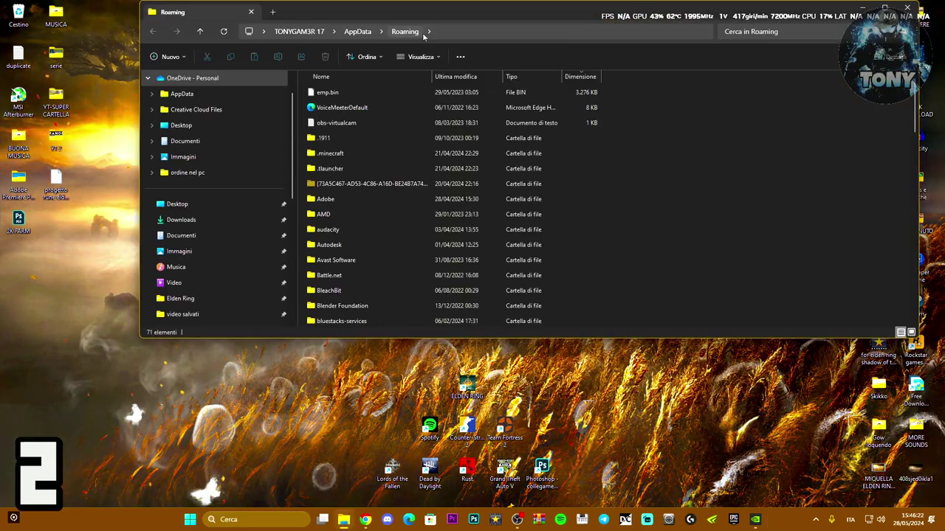
Go up from Roaming to AppData and open its Local folder
{"action": "left_click_drag", "start_coordinate": [434, 17], "coordinate": [407, 43]}
{"action": "left_click", "coordinate": [330, 61]}
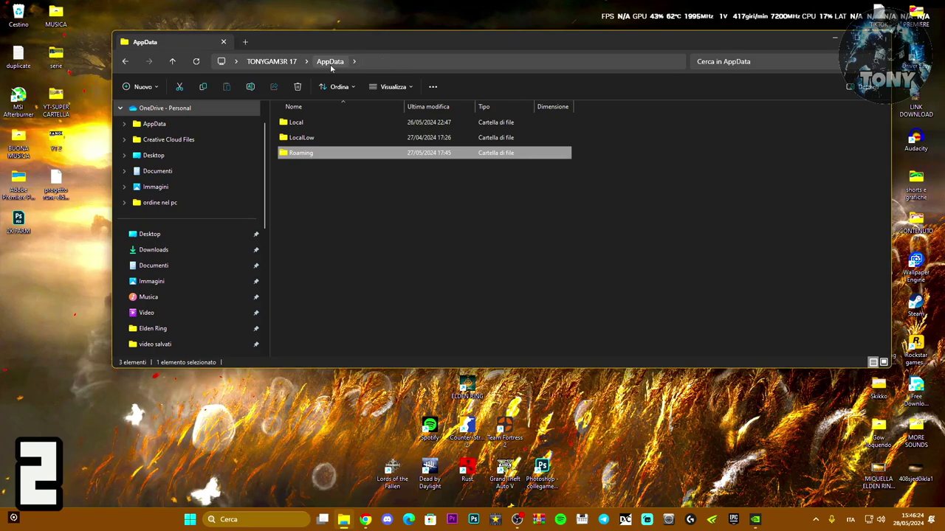
{"action": "double_click", "coordinate": [321, 126]}
Delete the Discord folder from AppData\Local
{"action": "scroll", "coordinate": [380, 212], "scroll_direction": "down", "scroll_amount": 10}
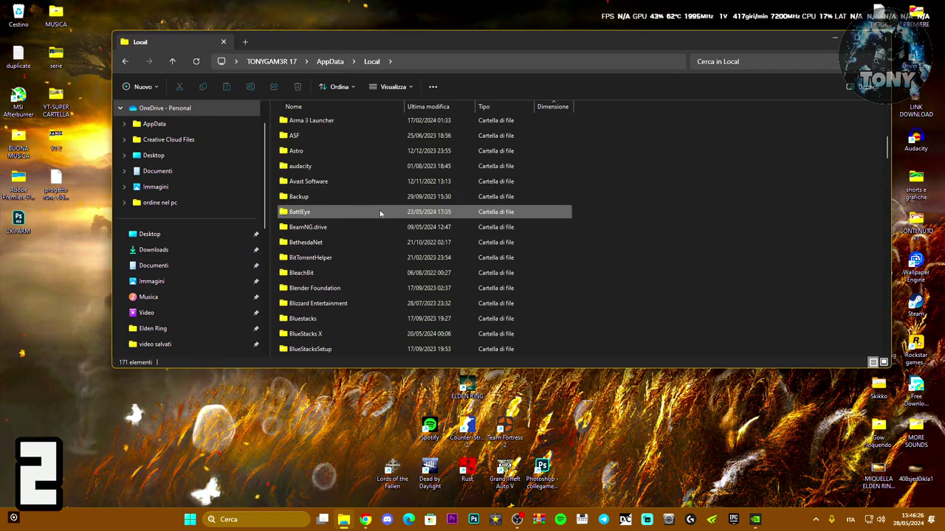
{"action": "scroll", "coordinate": [380, 213], "scroll_direction": "down", "scroll_amount": 4}
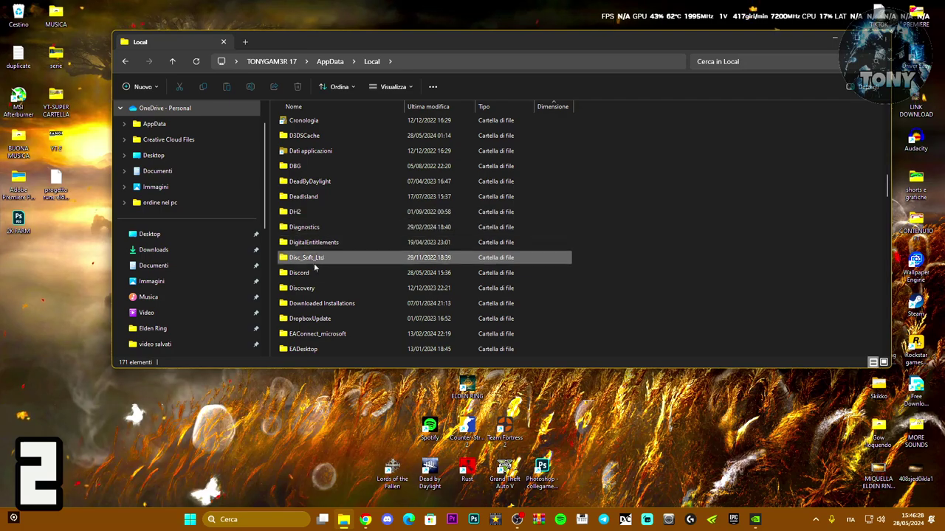
{"action": "left_click", "coordinate": [342, 273]}
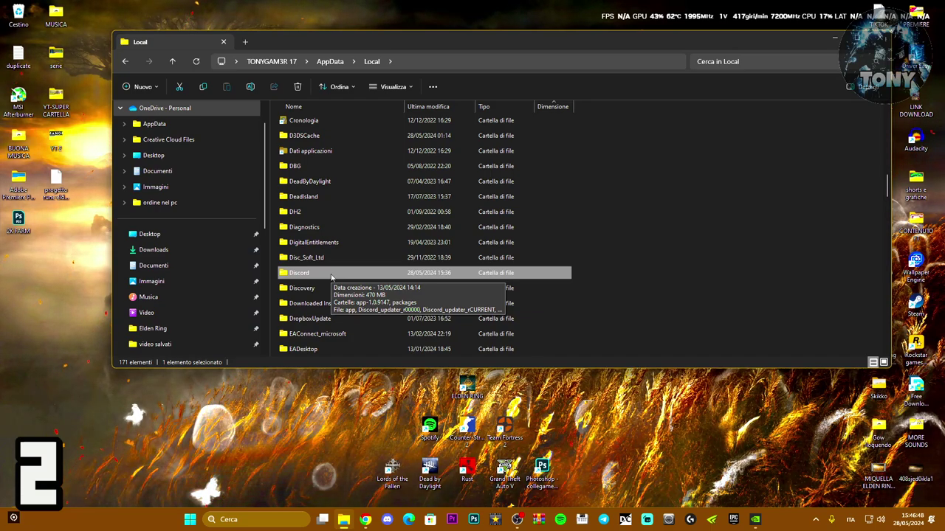
{"action": "key", "text": "Delete"}
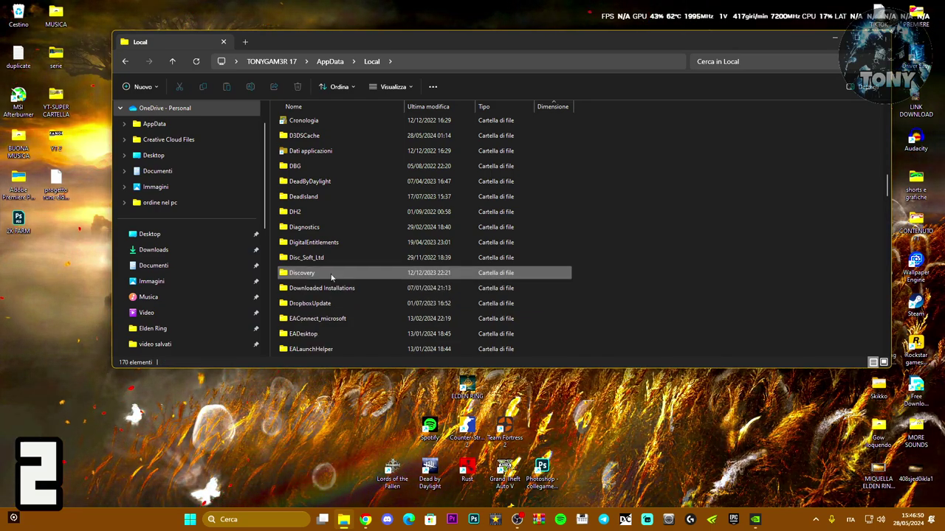
Empty the Windows recycle bin
{"action": "right_click", "coordinate": [19, 15]}
{"action": "left_click", "coordinate": [44, 59]}
{"action": "left_click", "coordinate": [510, 267]}
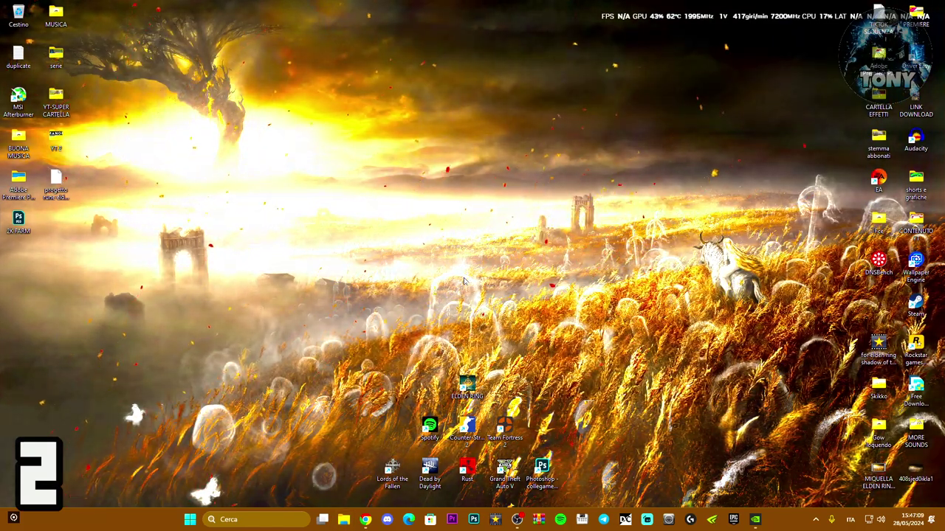
Switch to Chrome, search for "discord download" and open the official discord.com download page
{"action": "left_click", "coordinate": [366, 519]}
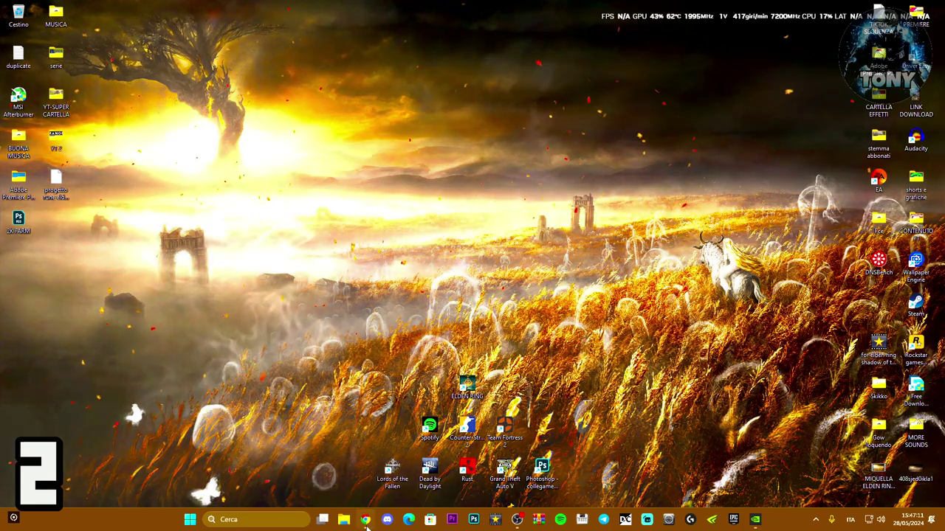
{"action": "type", "text": "dis"}
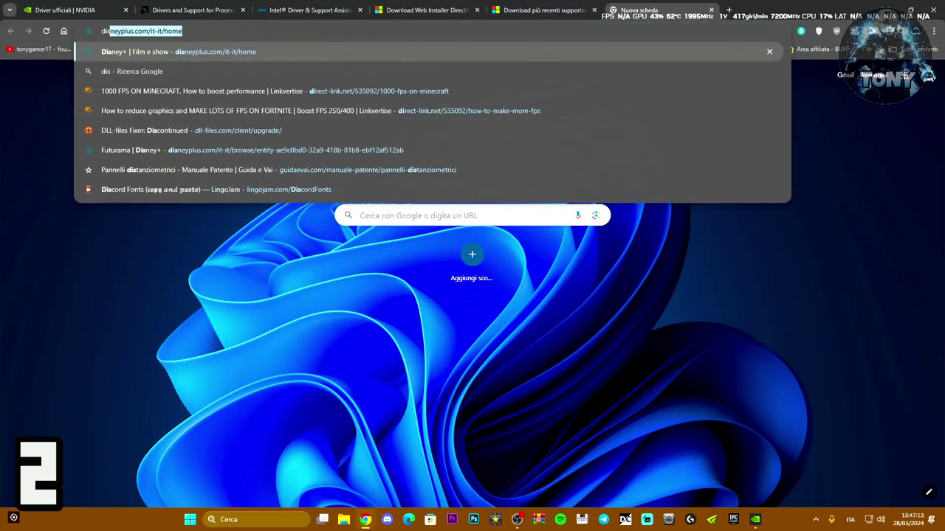
{"action": "type", "text": "cord downlo"}
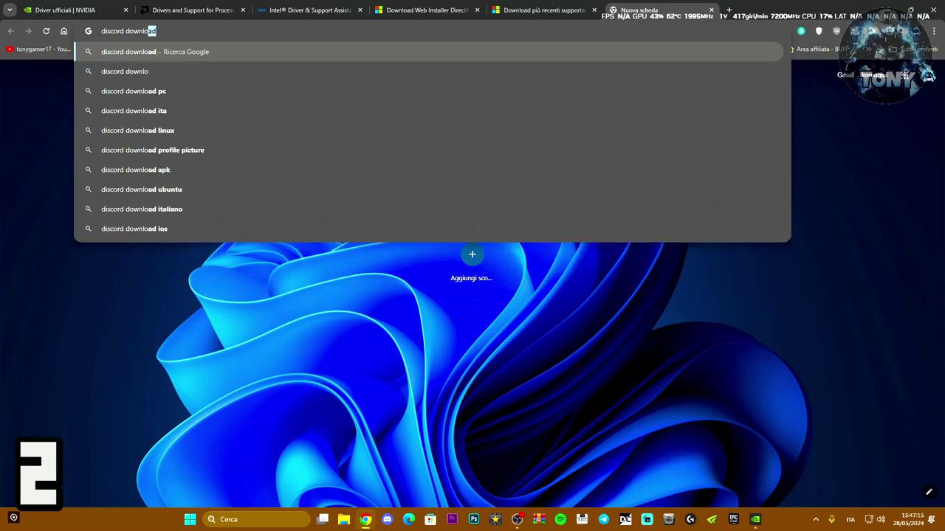
{"action": "key", "text": "Return"}
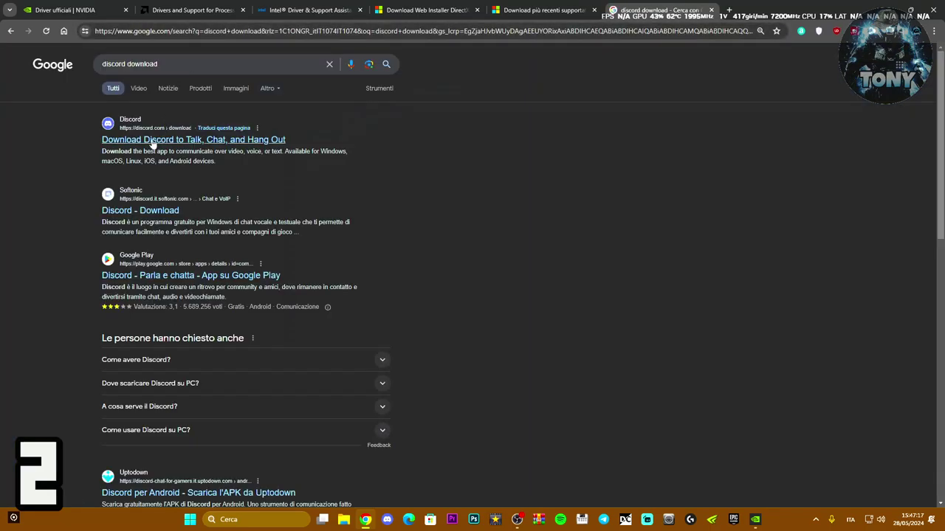
{"action": "left_click", "coordinate": [153, 145]}
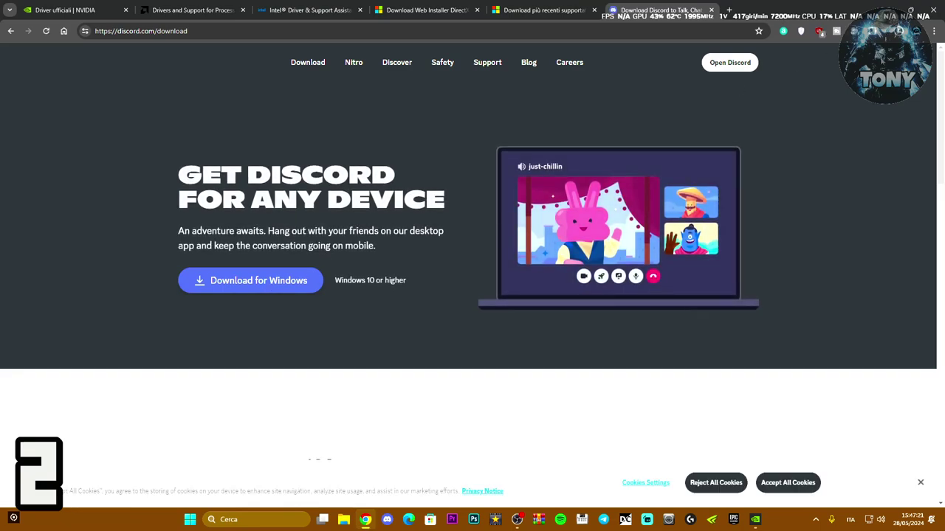
Run the downloaded DiscordSetup installer from the desktop and place the new Discord shortcut beside it
{"action": "left_click", "coordinate": [883, 6]}
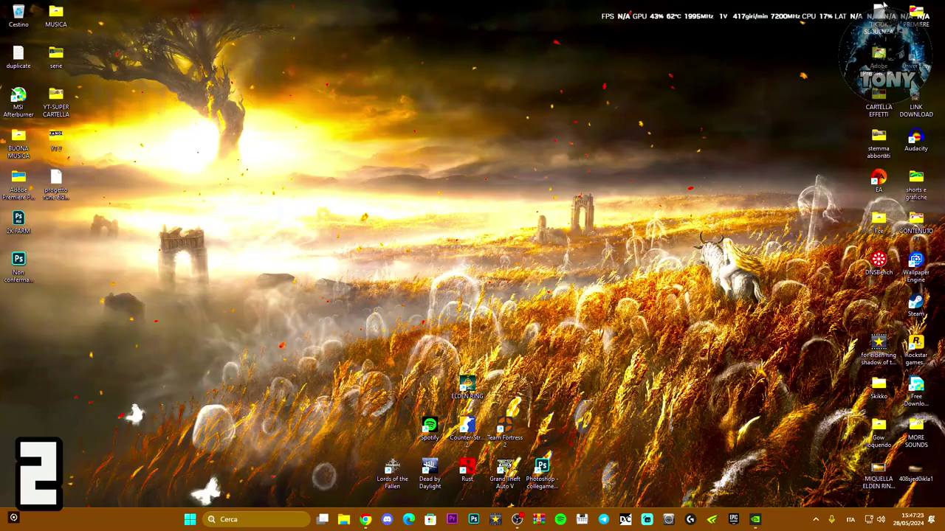
{"action": "right_click", "coordinate": [138, 285]}
{"action": "left_click_drag", "start_coordinate": [19, 260], "coordinate": [357, 181]}
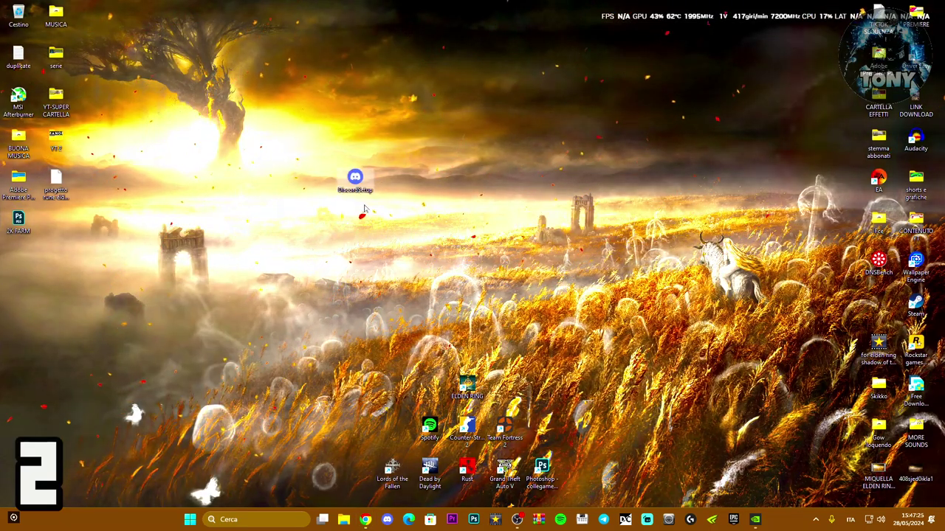
{"action": "double_click", "coordinate": [355, 177]}
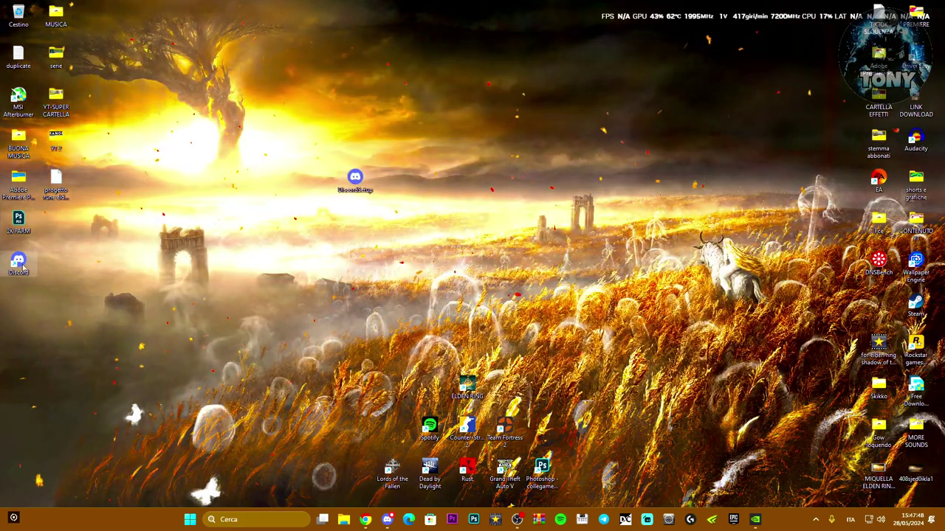
{"action": "left_click_drag", "start_coordinate": [22, 268], "coordinate": [313, 189]}
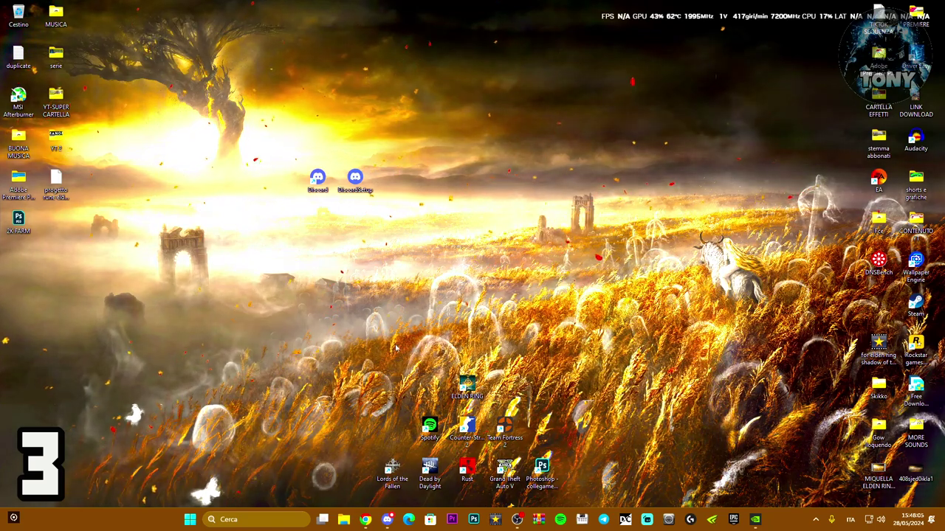
Switch to the NVIDIA driver download page in Chrome and look through the product series and family choices
{"action": "left_click", "coordinate": [366, 520]}
{"action": "left_click", "coordinate": [92, 7]}
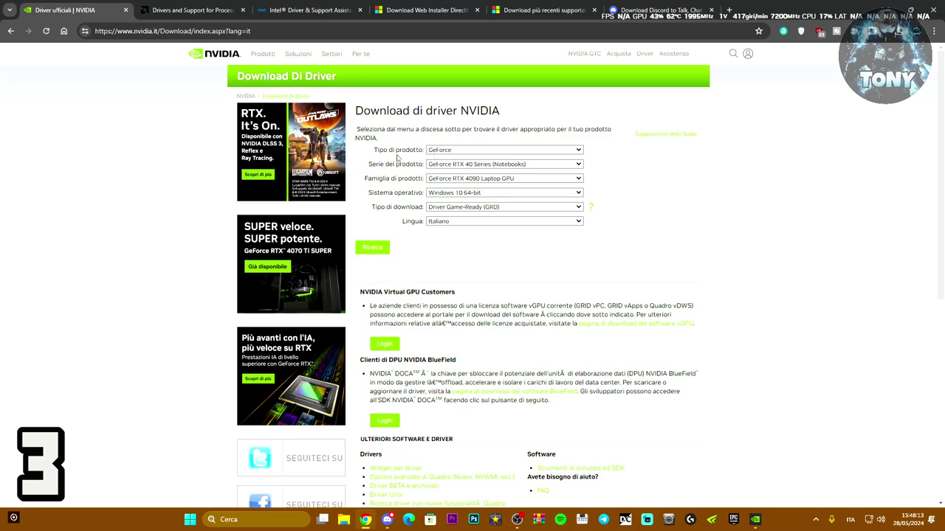
{"action": "left_click", "coordinate": [500, 165]}
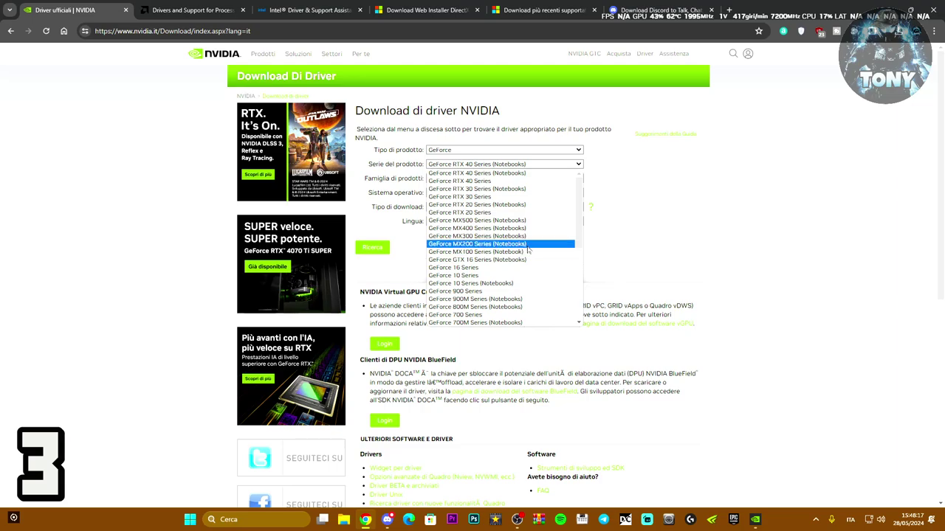
{"action": "left_click", "coordinate": [783, 234]}
{"action": "left_click", "coordinate": [437, 180]}
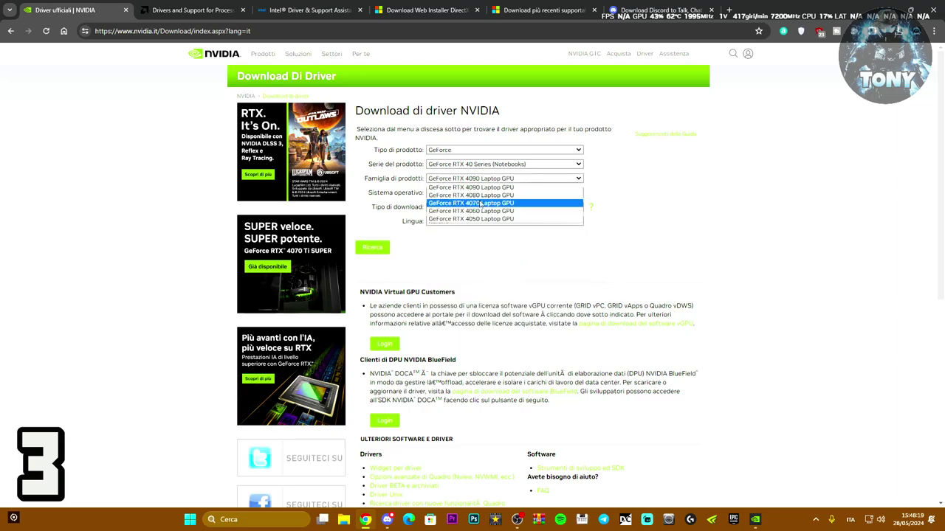
Set the product series to GeForce 16 Series and search for its Game-Ready driver
{"action": "left_click", "coordinate": [473, 164]}
{"action": "scroll", "coordinate": [519, 240], "scroll_direction": "down", "scroll_amount": 5}
{"action": "scroll", "coordinate": [519, 240], "scroll_direction": "up", "scroll_amount": 5}
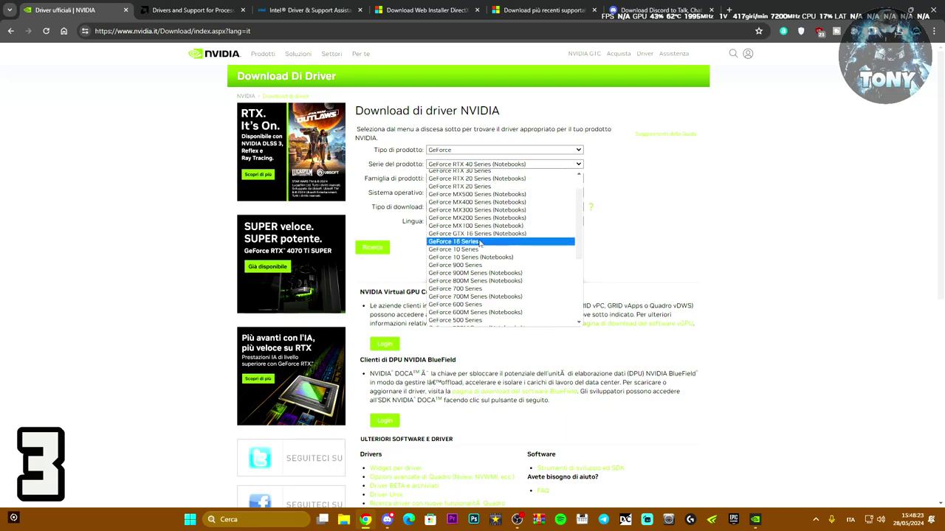
{"action": "key", "text": "Escape"}
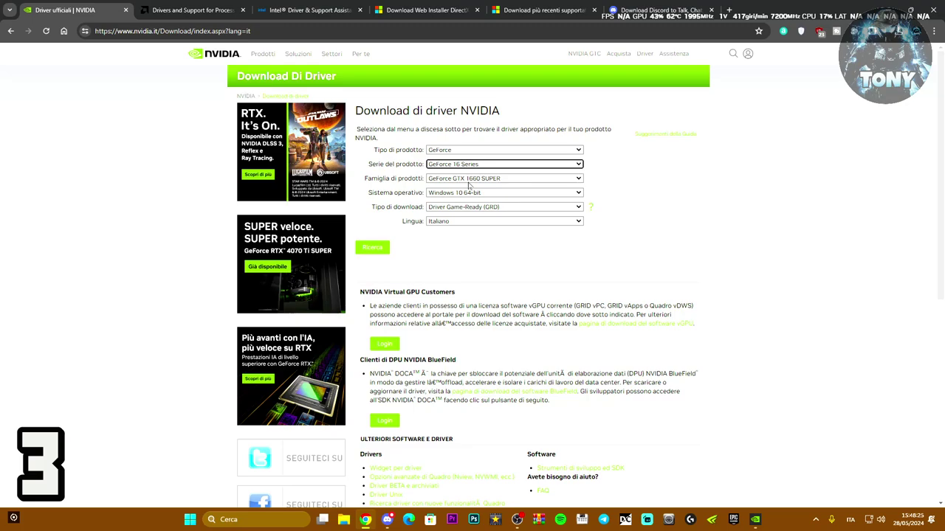
{"action": "left_click", "coordinate": [468, 212]}
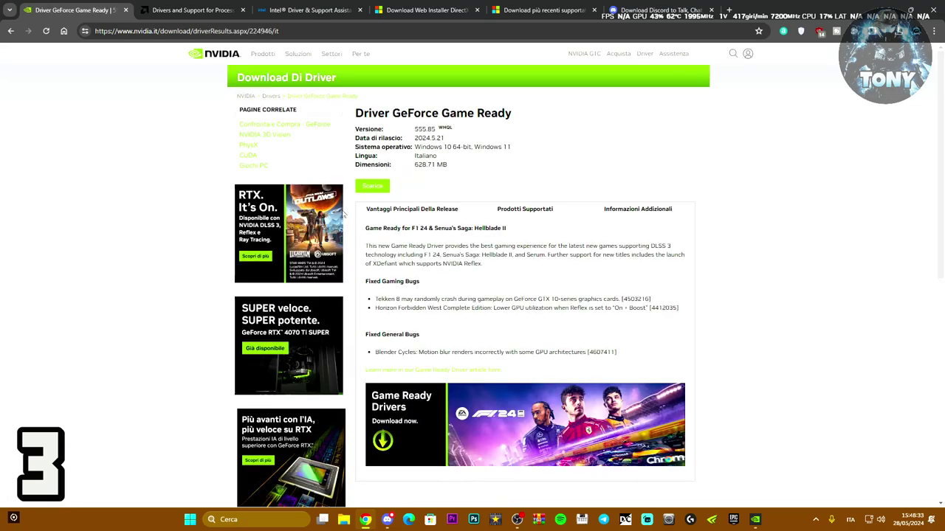
View the AMD drivers page, from the Windows driver download to the search-by-product section
{"action": "left_click", "coordinate": [185, 10]}
{"action": "scroll", "coordinate": [404, 232], "scroll_direction": "down", "scroll_amount": 1}
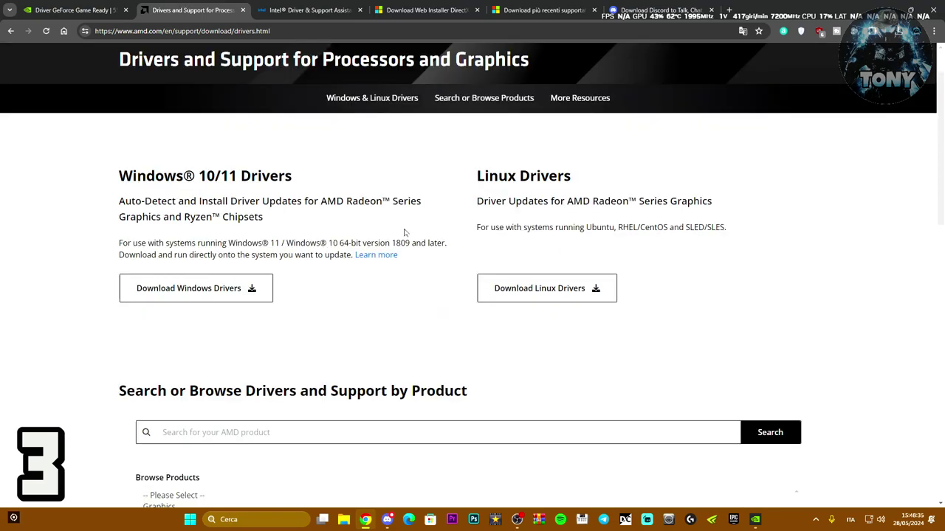
{"action": "scroll", "coordinate": [404, 233], "scroll_direction": "down", "scroll_amount": 3}
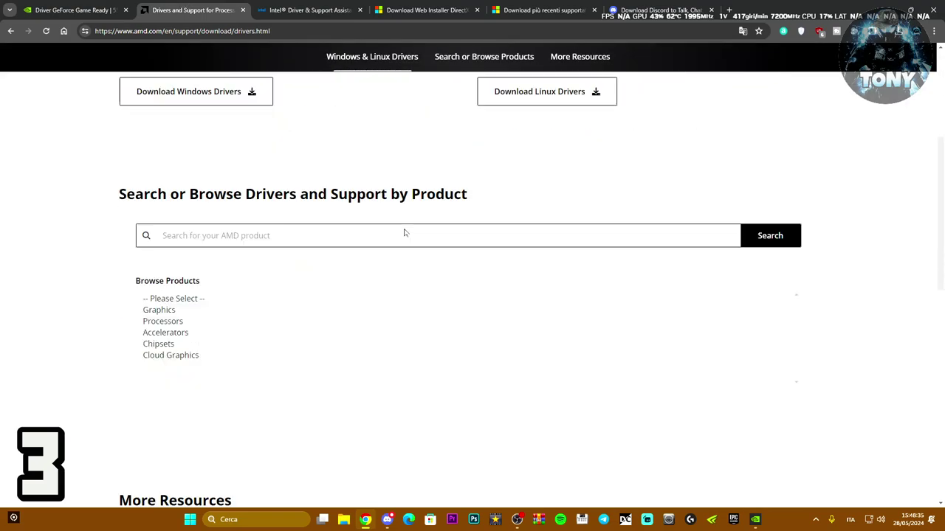
Choose Graphics under Browse Products on the AMD drivers page and look through the product families
{"action": "left_click", "coordinate": [163, 311]}
{"action": "scroll", "coordinate": [280, 289], "scroll_direction": "down", "scroll_amount": 3}
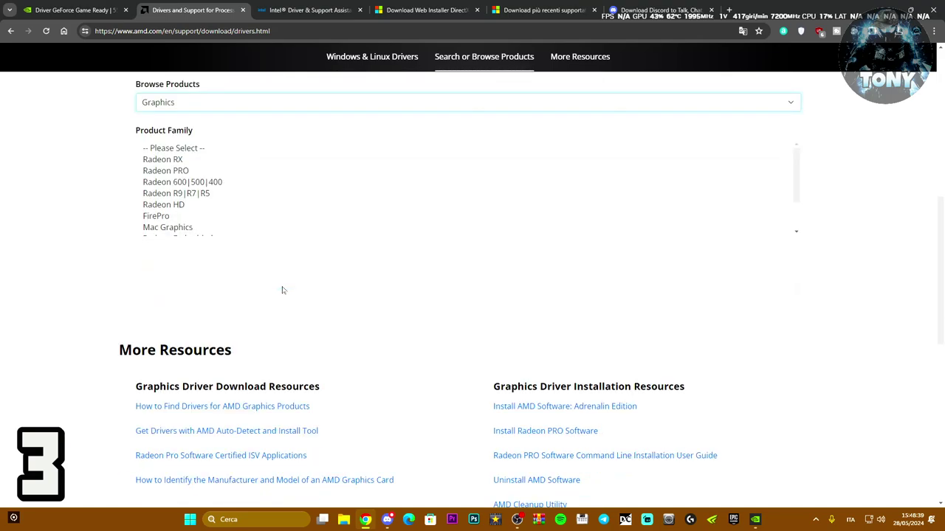
{"action": "scroll", "coordinate": [282, 290], "scroll_direction": "up", "scroll_amount": 1}
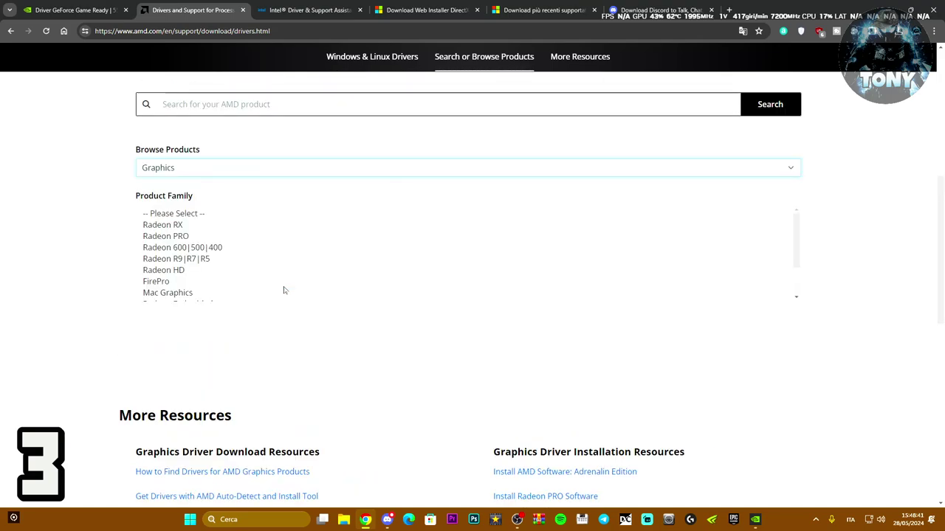
View the Intel Driver & Support Assistant page, and close the Intel, AMD and NVIDIA driver pages
{"action": "left_click", "coordinate": [299, 8]}
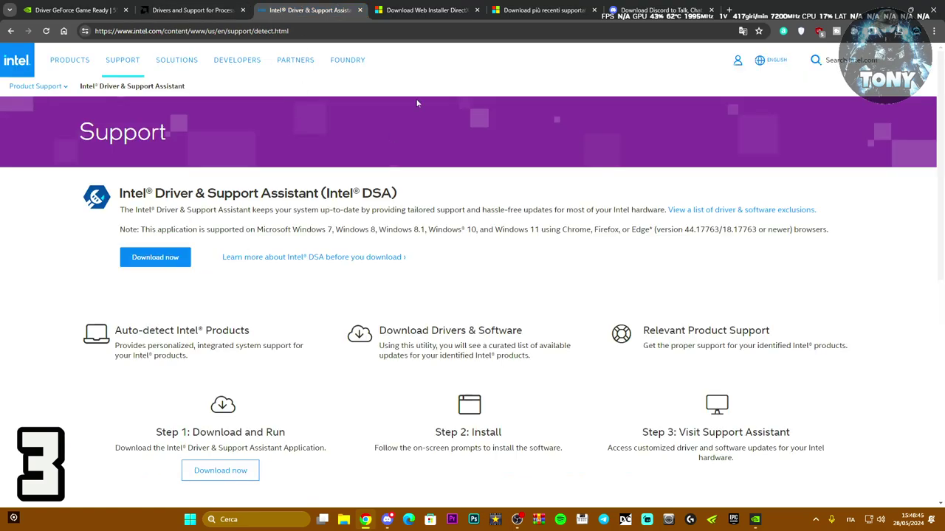
{"action": "left_click", "coordinate": [359, 10]}
{"action": "left_click", "coordinate": [243, 10]}
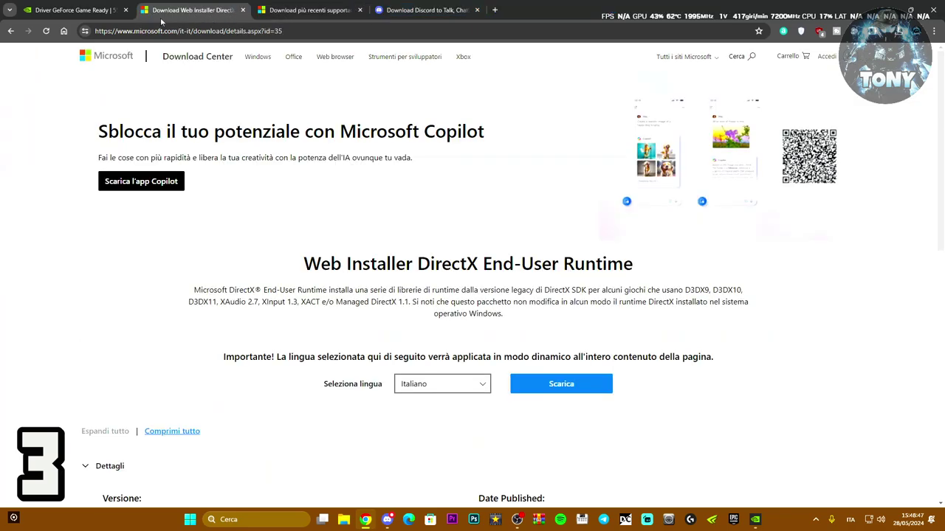
{"action": "left_click", "coordinate": [126, 9]}
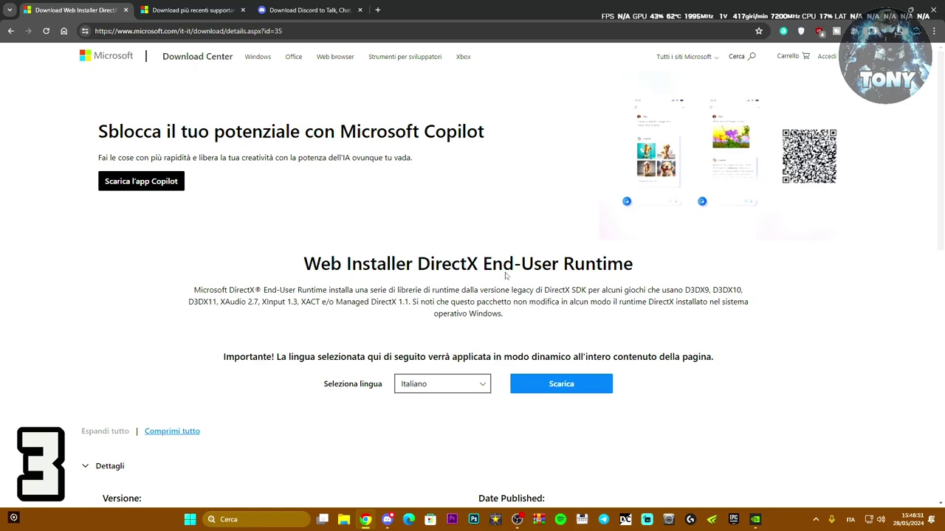
On the Microsoft Visual C++ Redistributable page, go to the Visual Studio 2015-2022 section and download the ARM64, x86 and x64 packages
{"action": "left_click", "coordinate": [141, 6]}
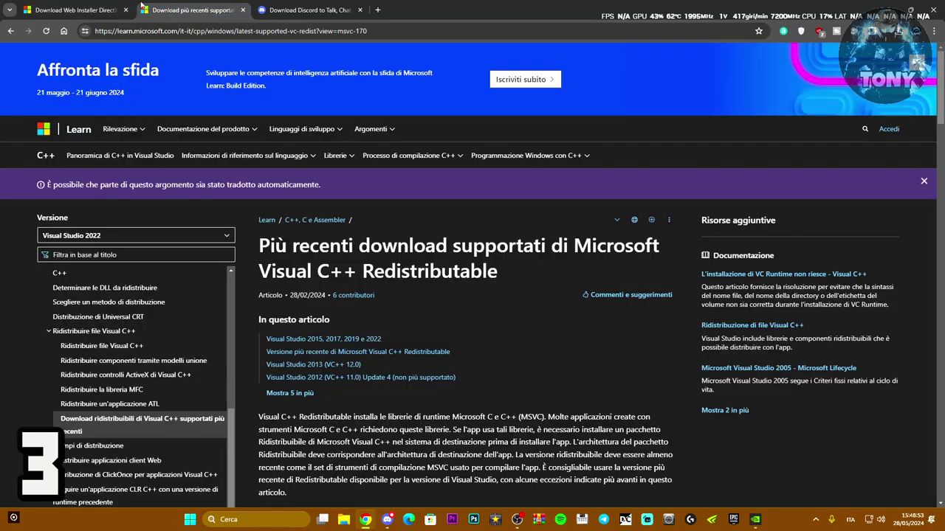
{"action": "scroll", "coordinate": [484, 215], "scroll_direction": "down", "scroll_amount": 2}
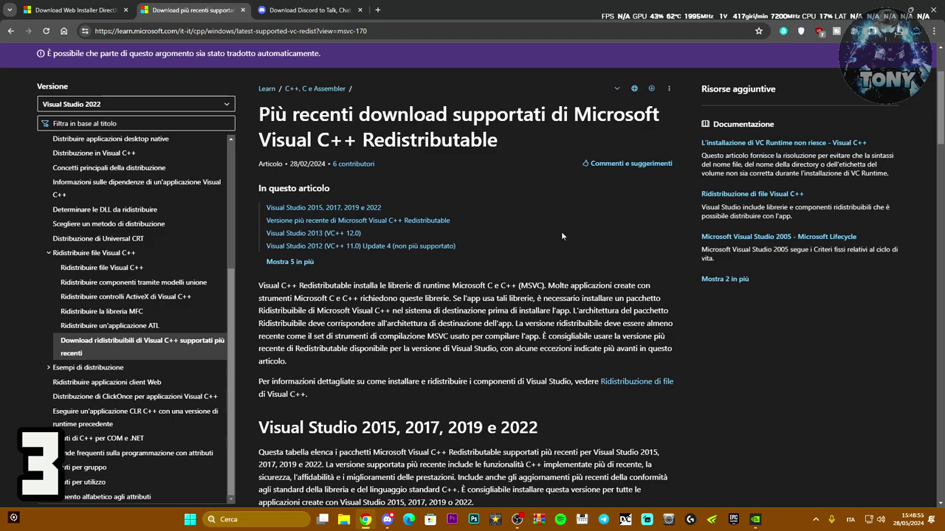
{"action": "left_click", "coordinate": [319, 209]}
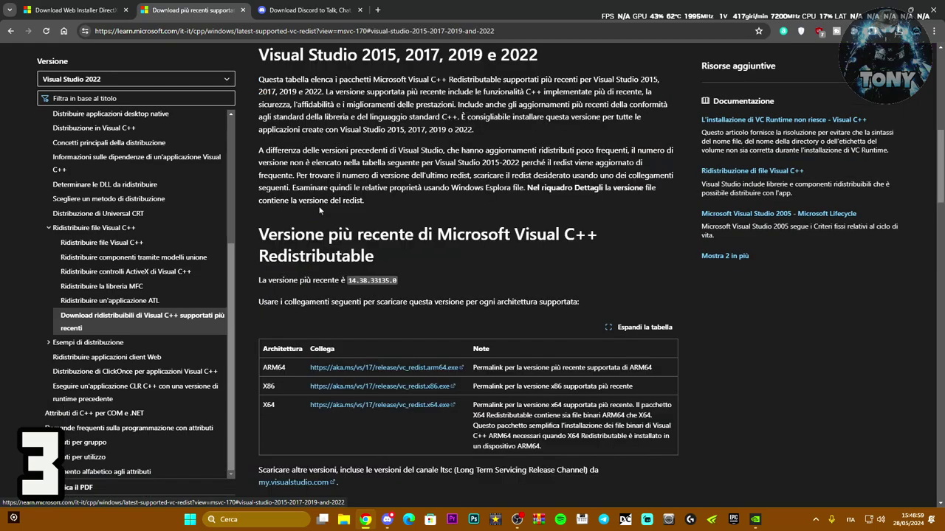
{"action": "scroll", "coordinate": [382, 199], "scroll_direction": "down", "scroll_amount": 1}
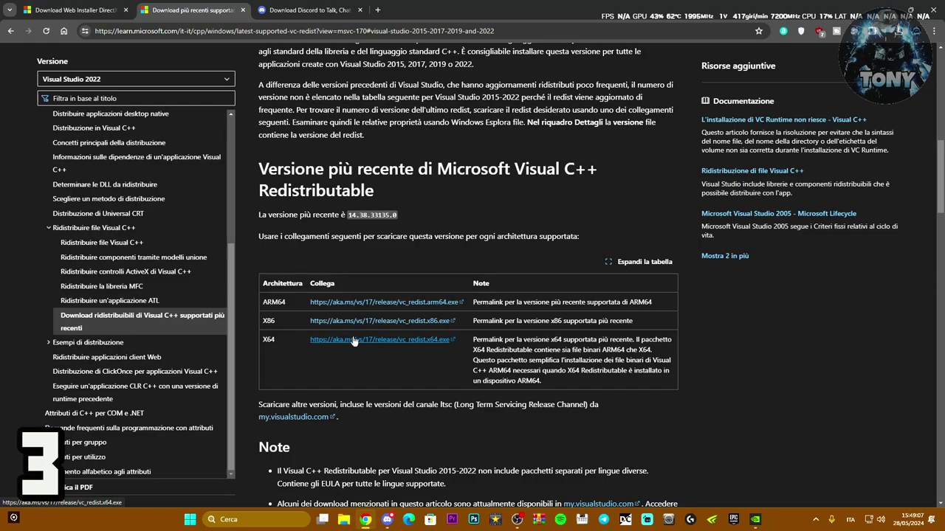
Download the DirectX End-User Runtime Web Installer in Italian and minimize the browser
{"action": "left_click", "coordinate": [110, 5]}
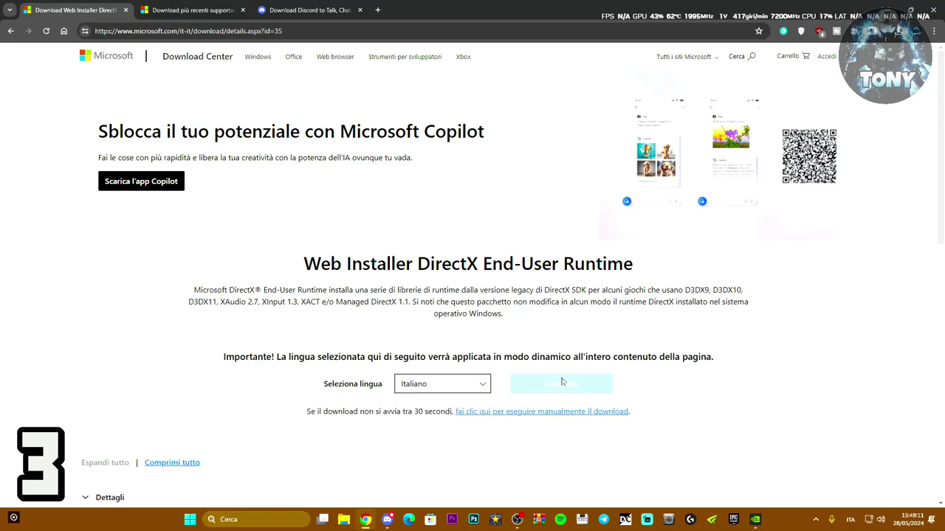
{"action": "left_click", "coordinate": [885, 10]}
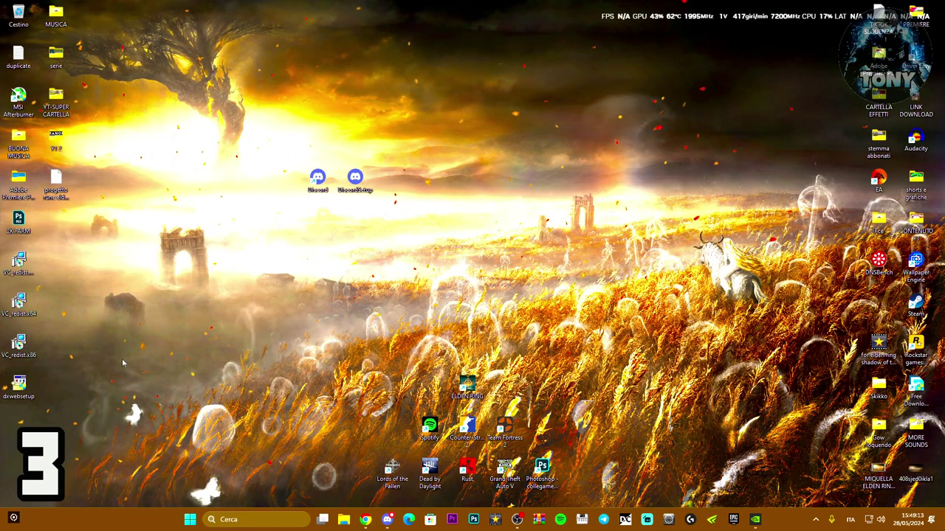
Set the three VC_redist installers apart in a column on the desktop and select them together
{"action": "left_click_drag", "start_coordinate": [20, 265], "coordinate": [168, 264]}
{"action": "left_click_drag", "start_coordinate": [21, 304], "coordinate": [168, 304]}
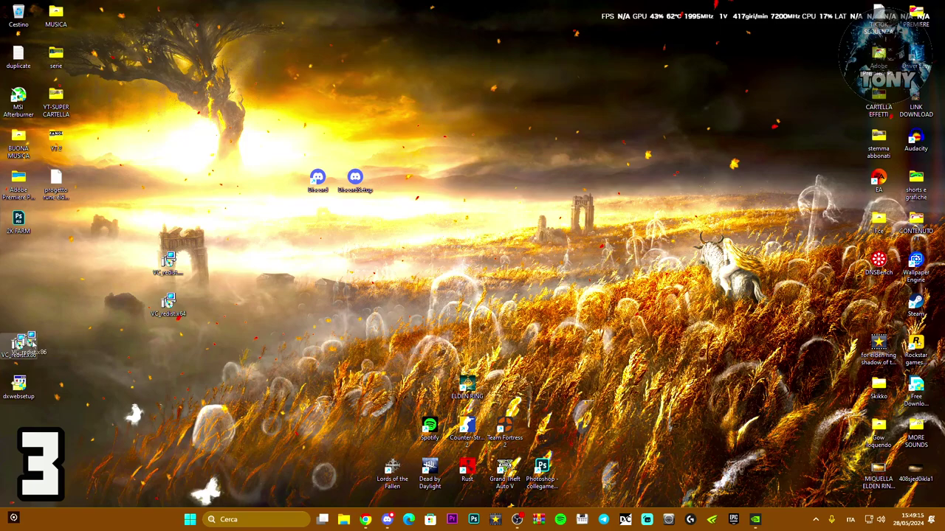
{"action": "left_click_drag", "start_coordinate": [21, 344], "coordinate": [175, 336]}
{"action": "left_click_drag", "start_coordinate": [135, 292], "coordinate": [197, 376]}
{"action": "left_click", "coordinate": [195, 381]}
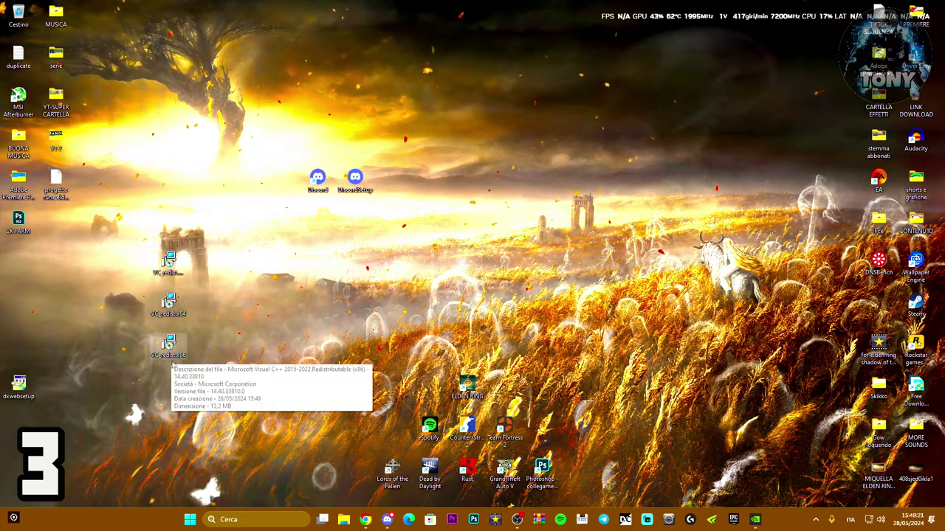
{"action": "left_click_drag", "start_coordinate": [180, 379], "coordinate": [161, 219]}
Run the Arm64, x64 and x86 Visual C++ Redistributable installers, accept the licence terms, and spread their windows apart
{"action": "right_click", "coordinate": [175, 256]}
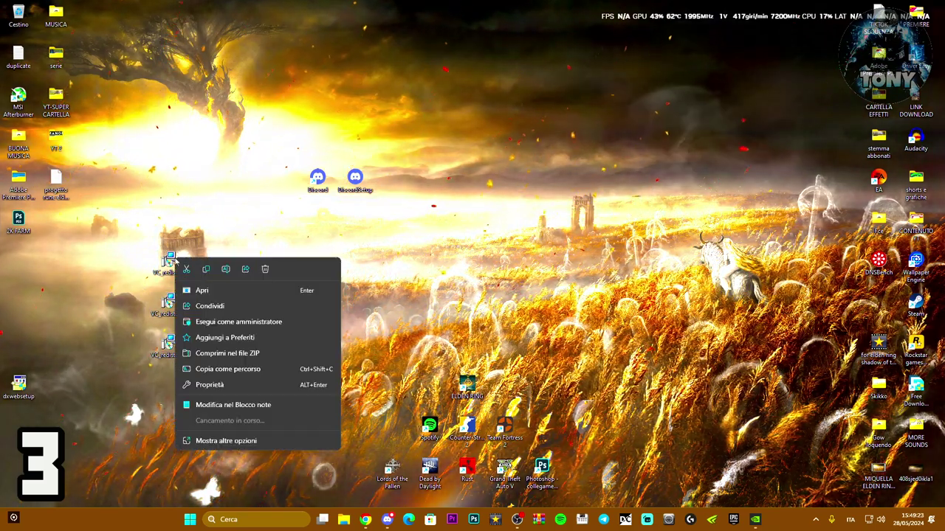
{"action": "left_click", "coordinate": [214, 310]}
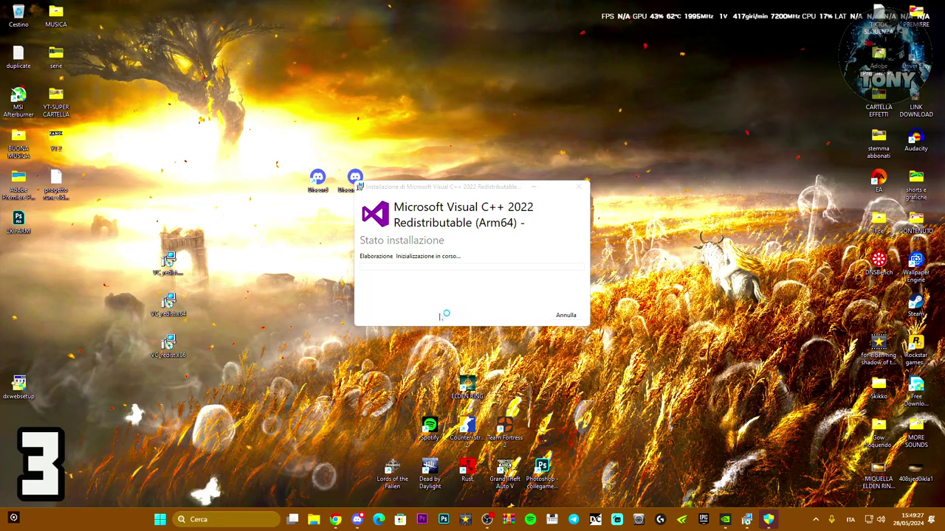
{"action": "left_click_drag", "start_coordinate": [489, 184], "coordinate": [340, 164]}
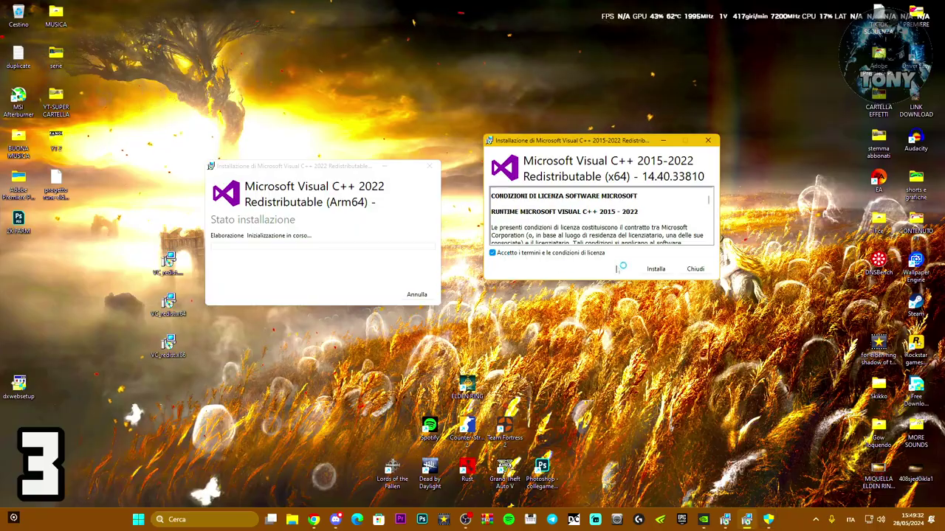
{"action": "left_click", "coordinate": [652, 267]}
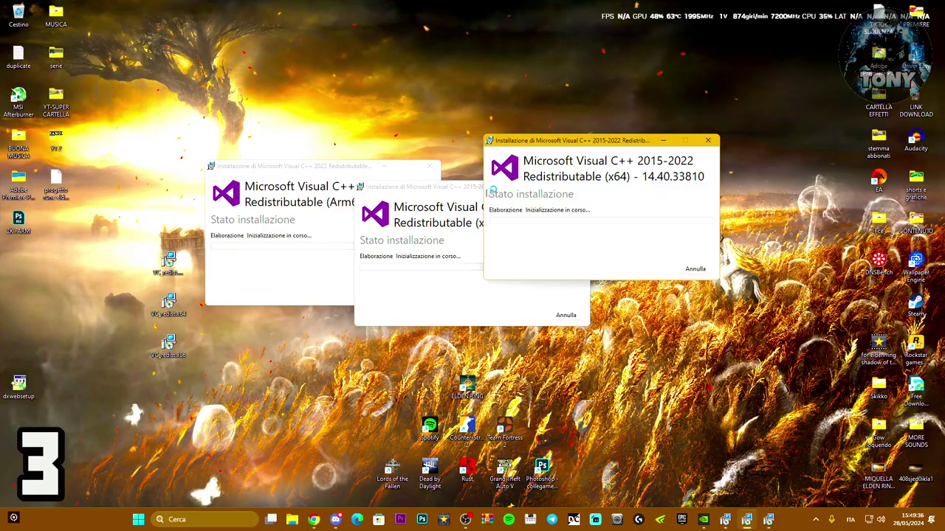
{"action": "left_click_drag", "start_coordinate": [476, 170], "coordinate": [460, 253]}
{"action": "left_click", "coordinate": [360, 146]}
{"action": "left_click_drag", "start_coordinate": [346, 146], "coordinate": [317, 127]}
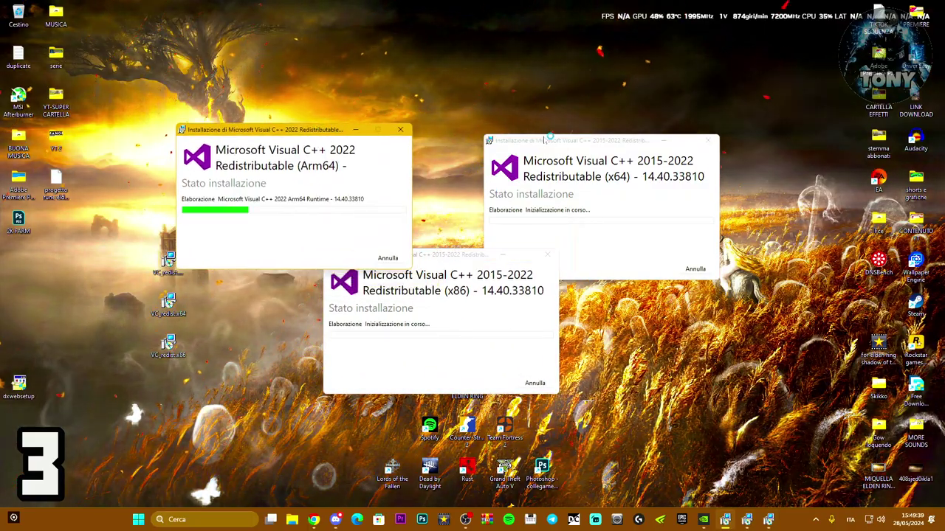
{"action": "left_click_drag", "start_coordinate": [546, 143], "coordinate": [546, 137]}
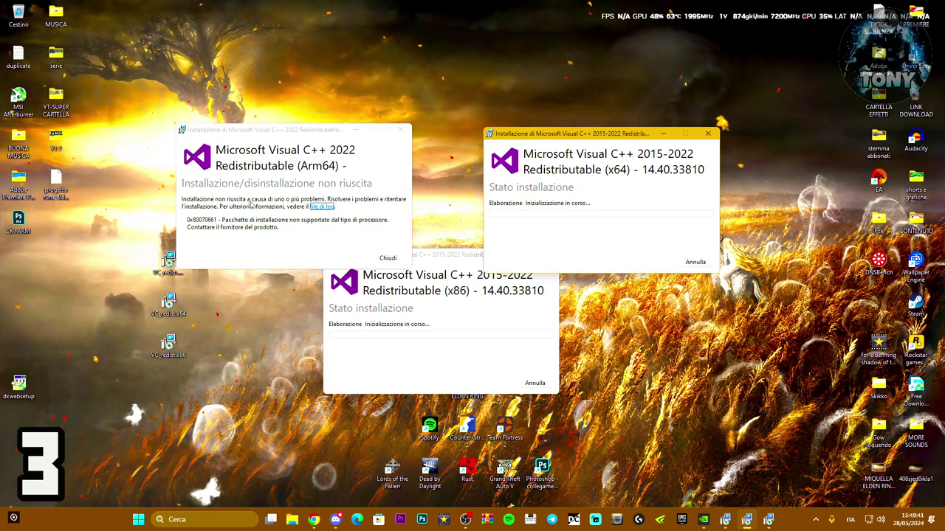
Close the Arm64, x64 and x86 Visual C++ installer windows as each one ends
{"action": "left_click", "coordinate": [387, 257]}
{"action": "left_click_drag", "start_coordinate": [422, 257], "coordinate": [303, 133]}
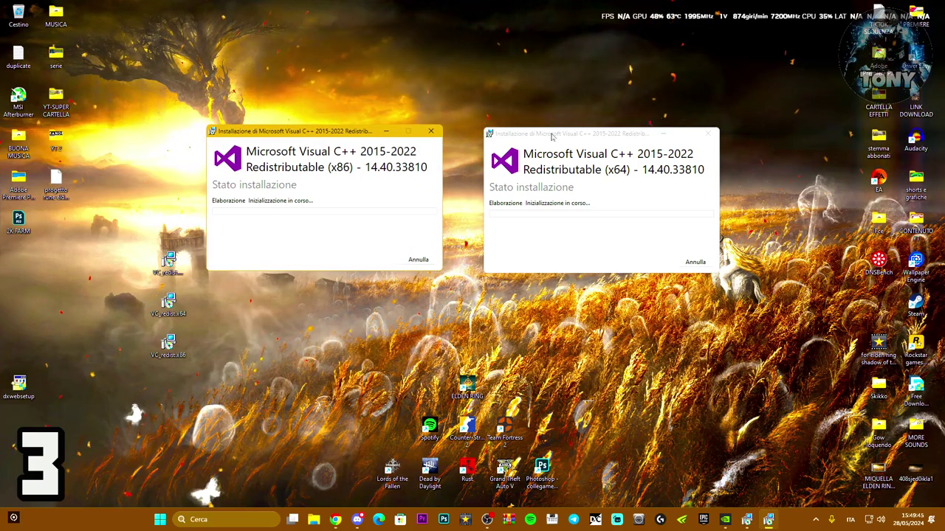
{"action": "left_click_drag", "start_coordinate": [550, 135], "coordinate": [515, 131]}
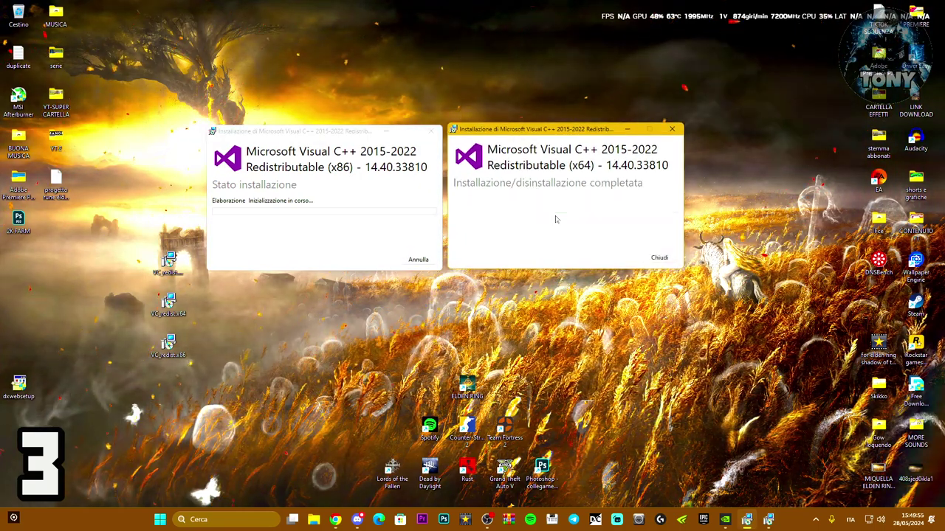
{"action": "left_click", "coordinate": [660, 257]}
{"action": "left_click_drag", "start_coordinate": [350, 139], "coordinate": [500, 138]}
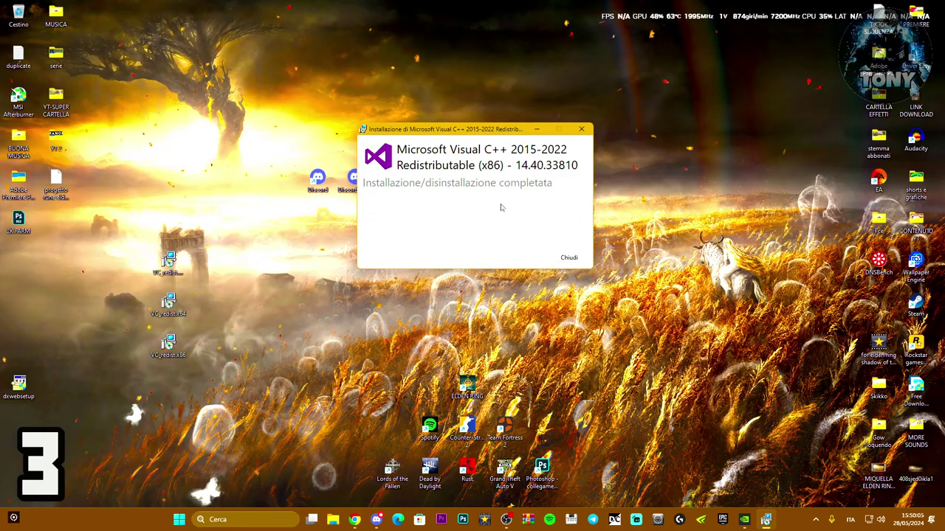
{"action": "left_click", "coordinate": [571, 259]}
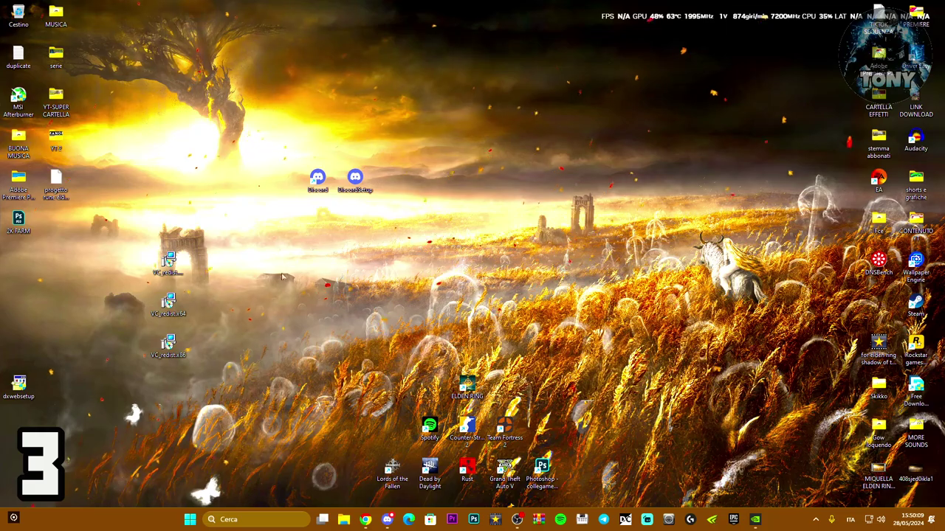
Run dxwebsetup from the desktop, accept the DirectX agreement, complete the wizard, and place the installer's icon beside the Discord shortcut
{"action": "left_click_drag", "start_coordinate": [19, 383], "coordinate": [478, 273]}
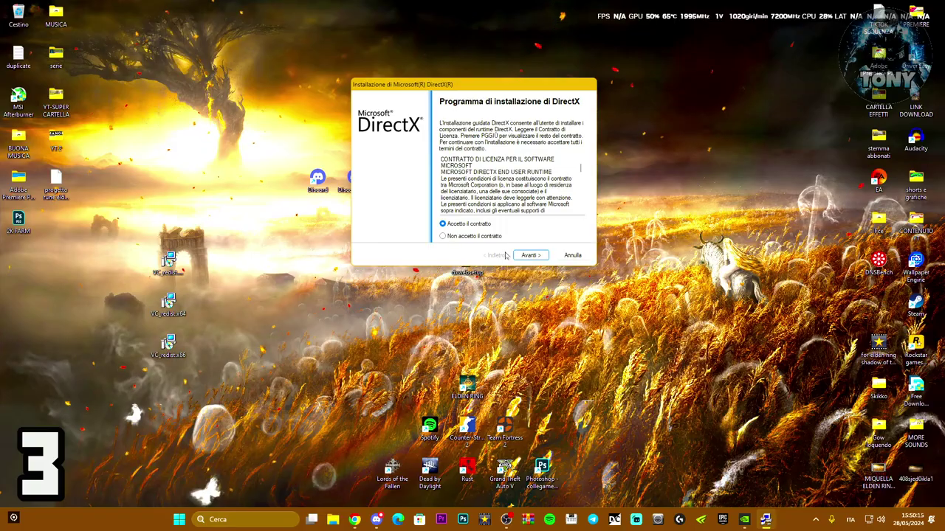
{"action": "left_click", "coordinate": [530, 254]}
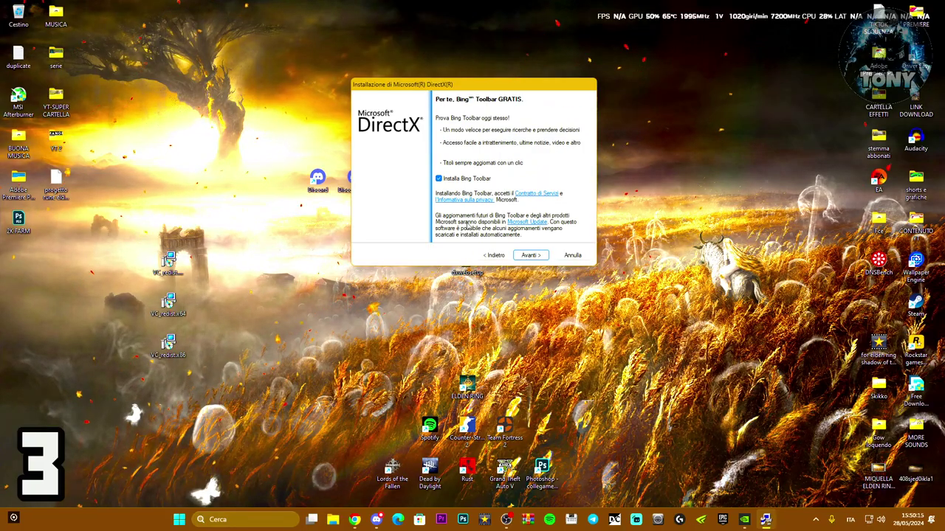
{"action": "left_click", "coordinate": [530, 255]}
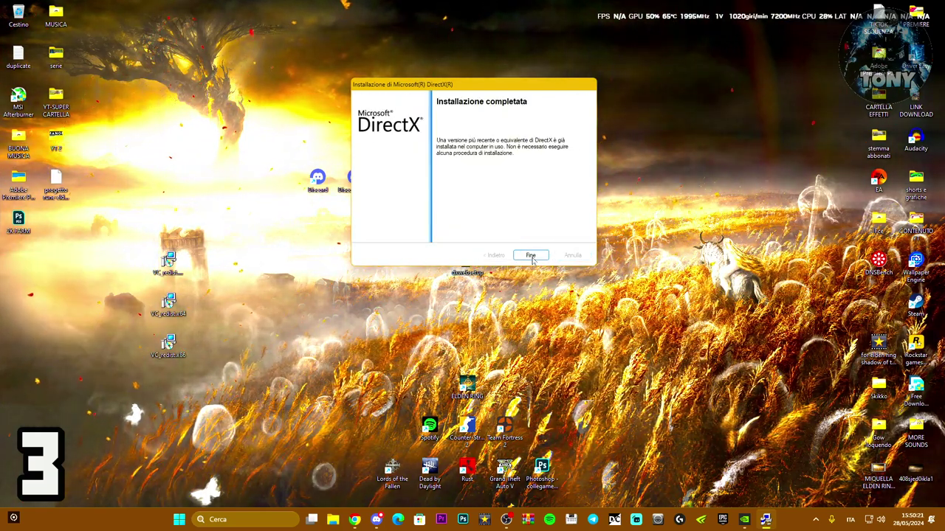
{"action": "left_click", "coordinate": [531, 255]}
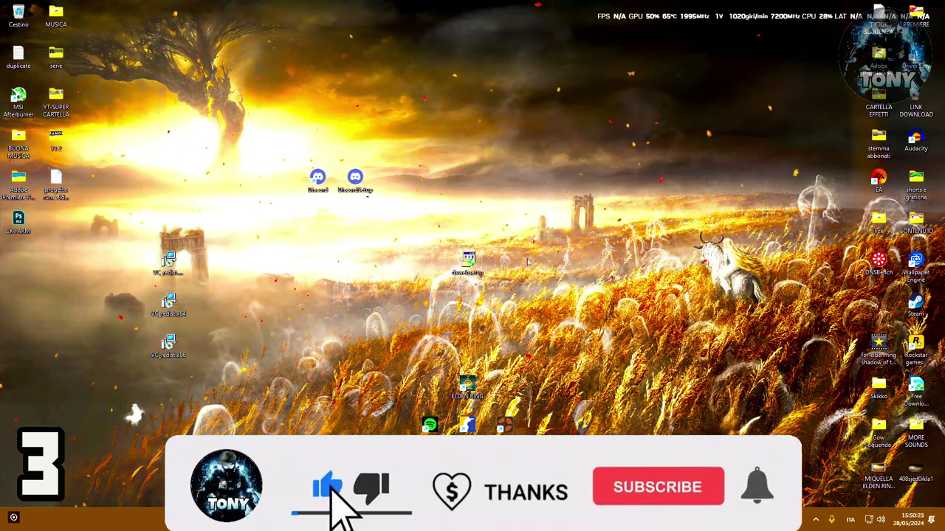
{"action": "left_click_drag", "start_coordinate": [468, 262], "coordinate": [281, 181]}
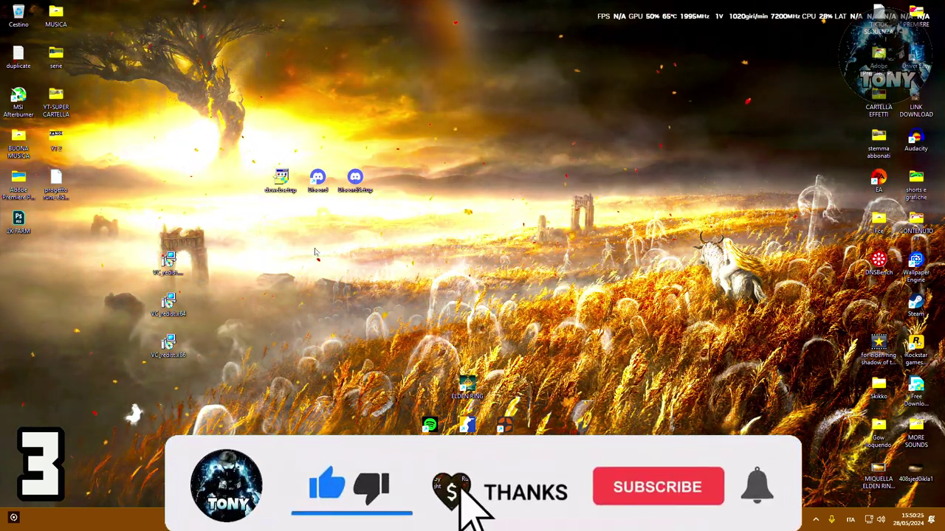